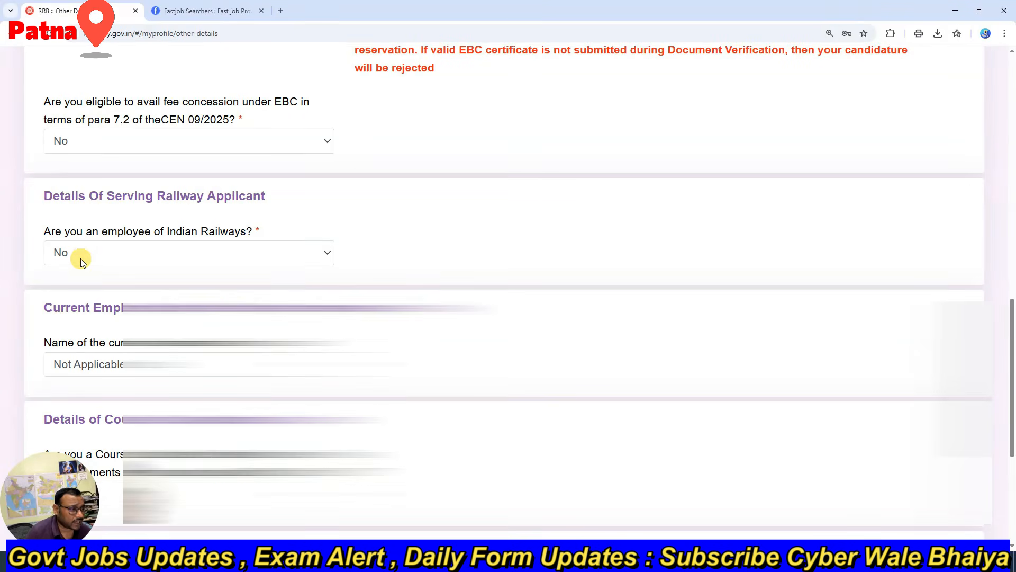
Step: Try answering Yes to the question about being a Course Completed Act Apprentice in Railway Establishments
scroll(90, 258, down, 3)
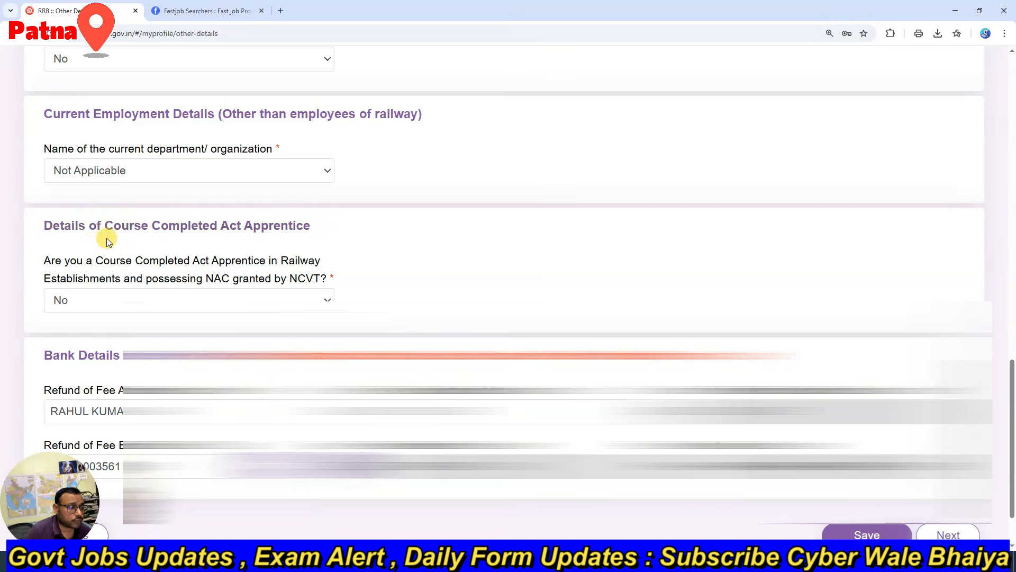
scroll(182, 249, down, 2)
click(154, 228)
click(69, 265)
click(418, 212)
click(801, 217)
click(503, 220)
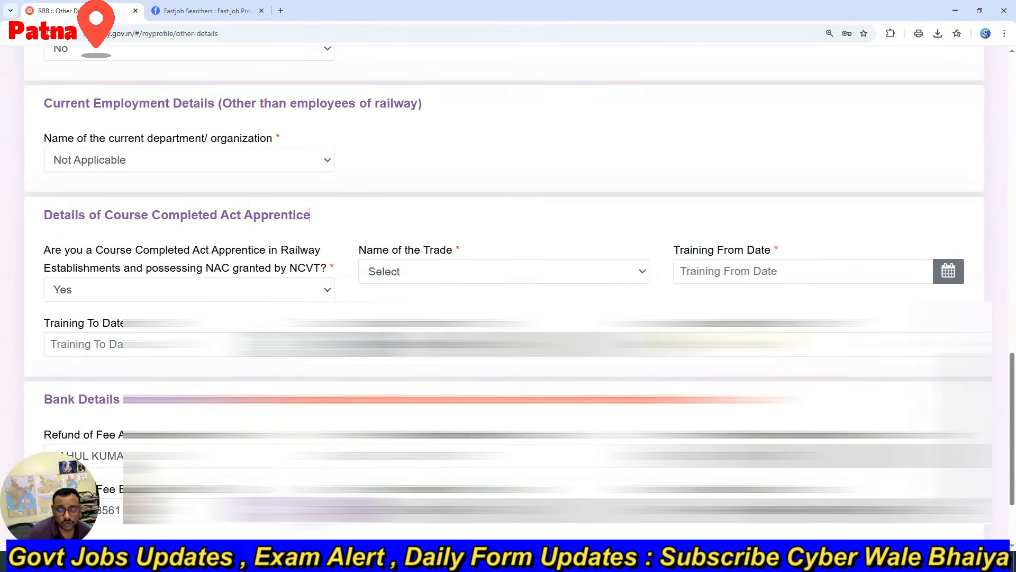
Step: Answer No to the Course Completed Act Apprentice question, then save the other details and continue to Educational Qualification
click(96, 289)
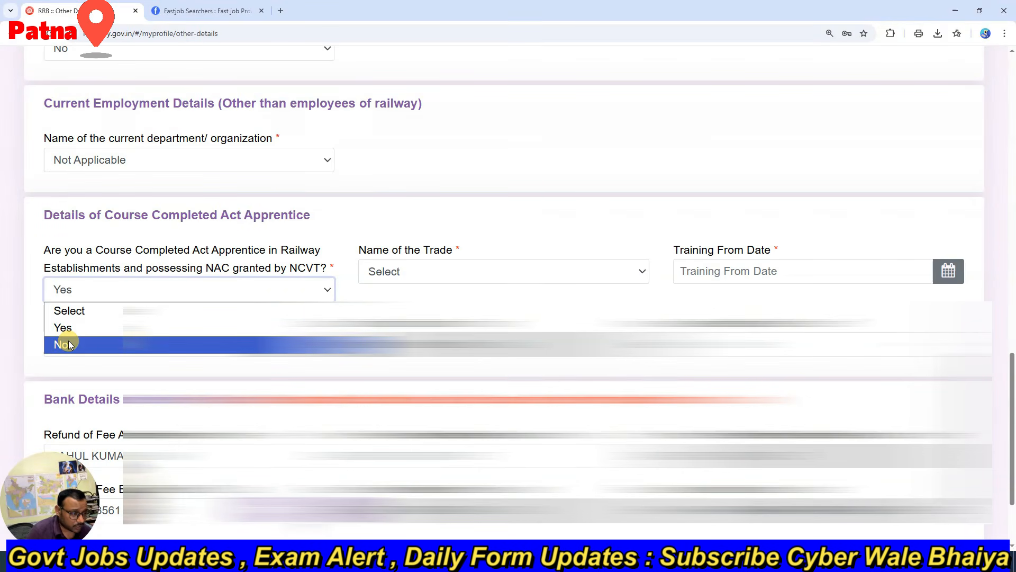
click(68, 344)
scroll(68, 344, down, 1)
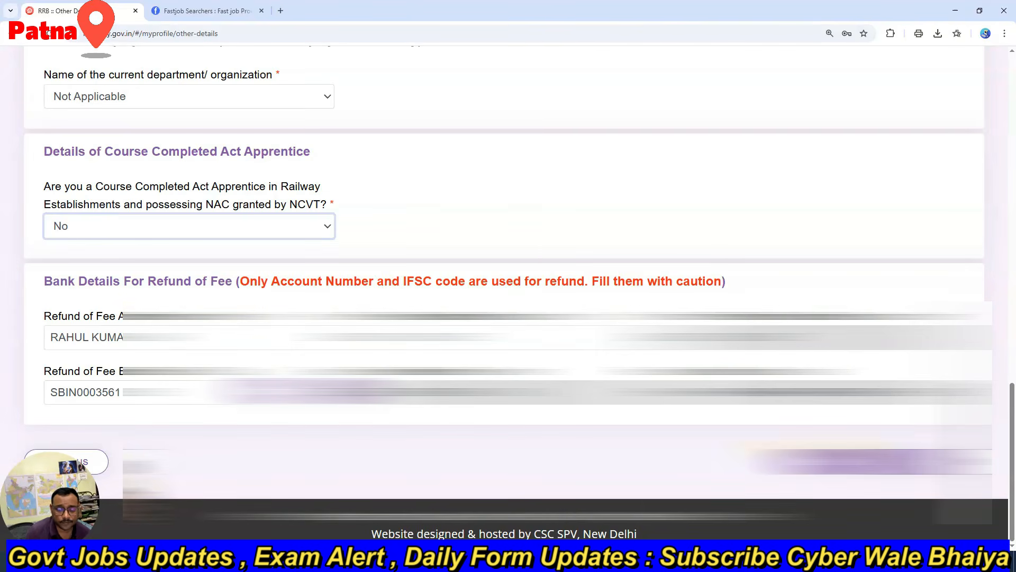
click(868, 462)
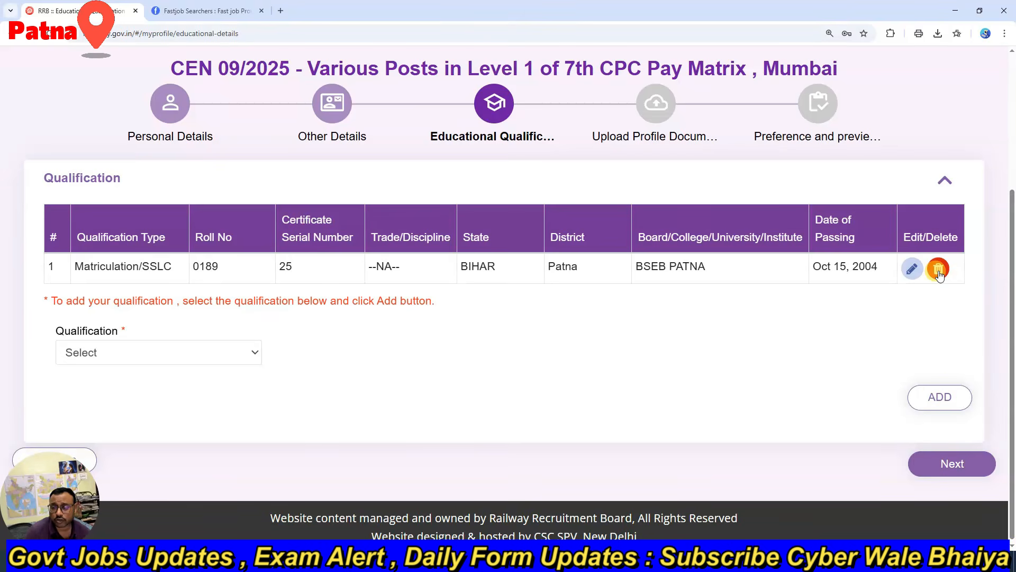
Step: Edit the Matriculation/SSLC entry, replace its 10th class certificate serial number, and update the entry
click(912, 268)
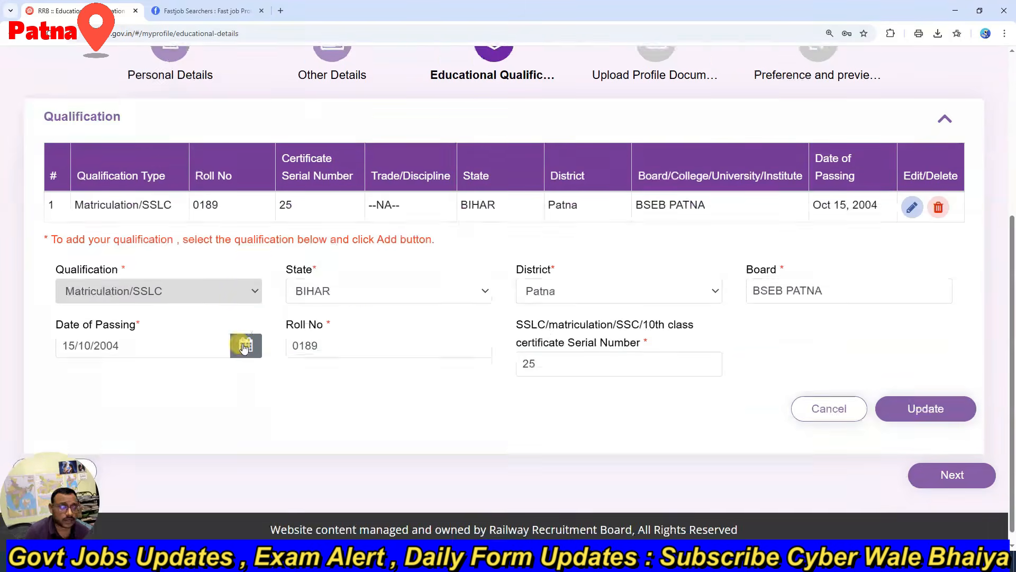
scroll(245, 406, down, 1)
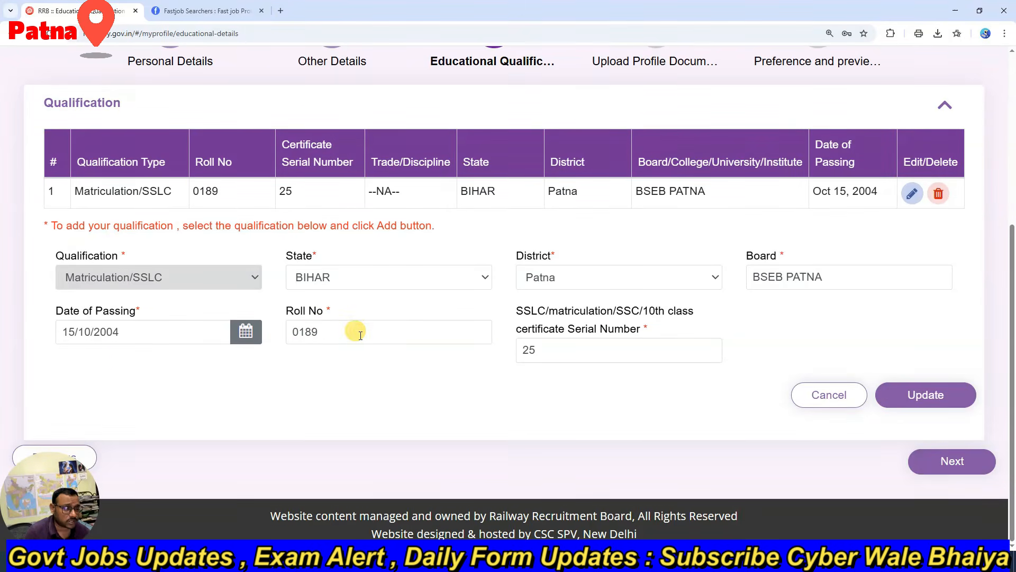
click(598, 357)
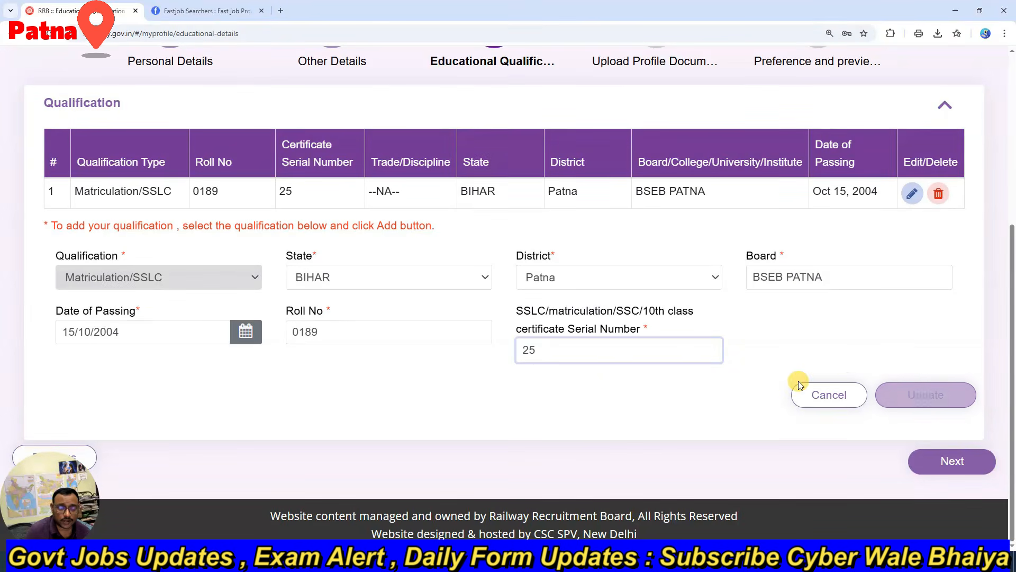
key(BackSpace)
key(BackSpace)
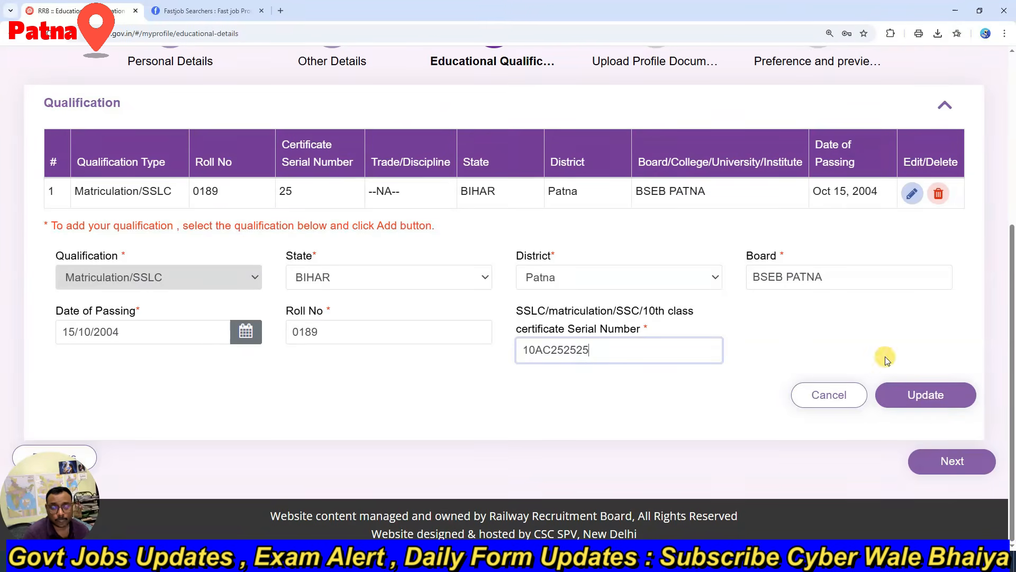
click(919, 395)
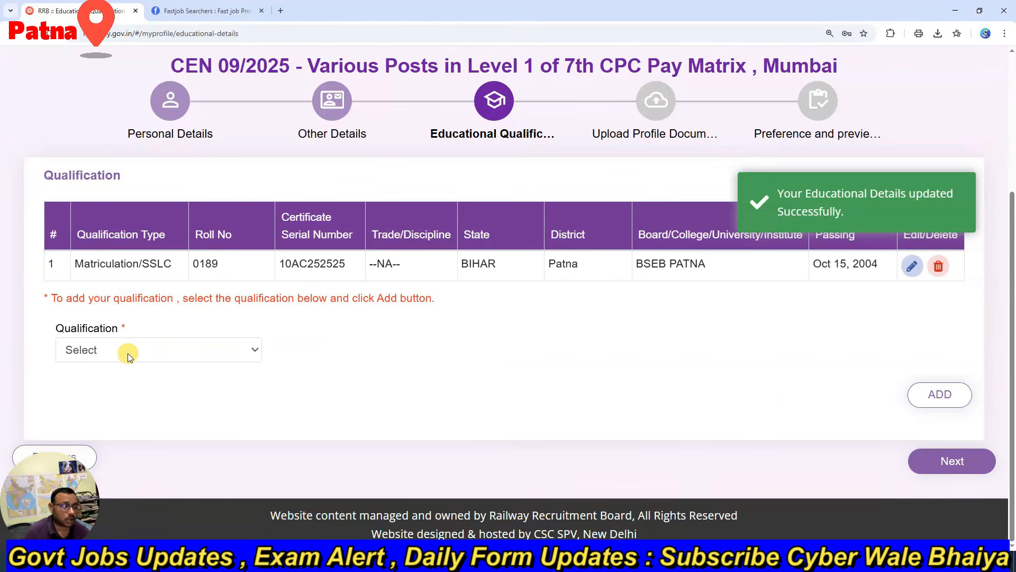
Step: Start an ITI qualification entry with trade Any Discipline, state BIHAR and district Patna
click(106, 359)
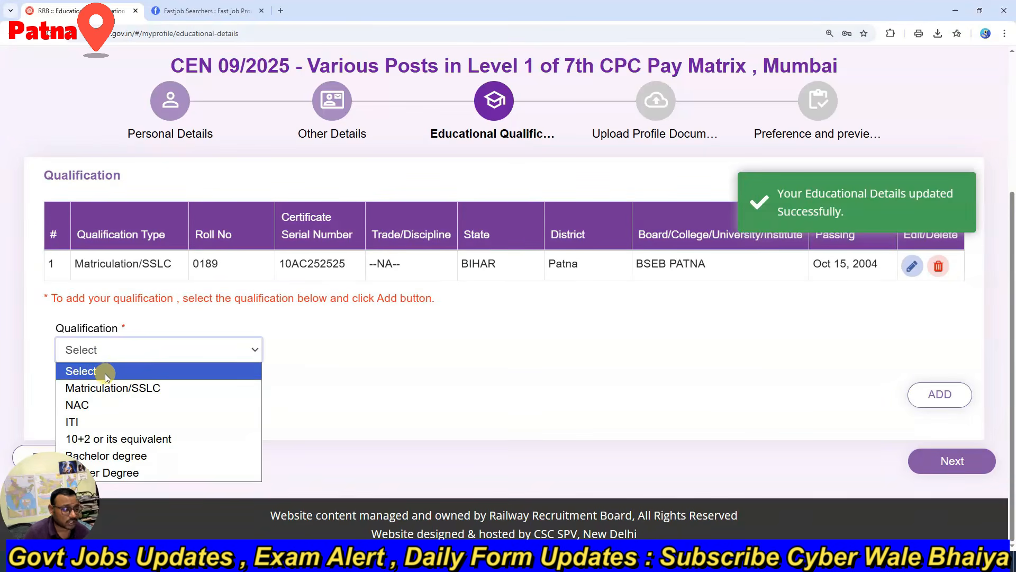
click(77, 424)
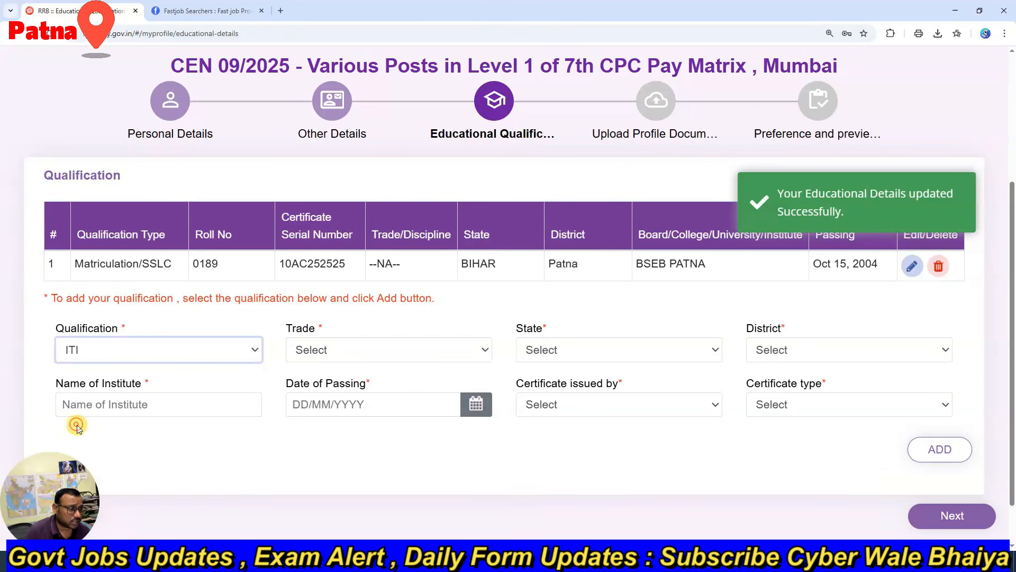
click(320, 354)
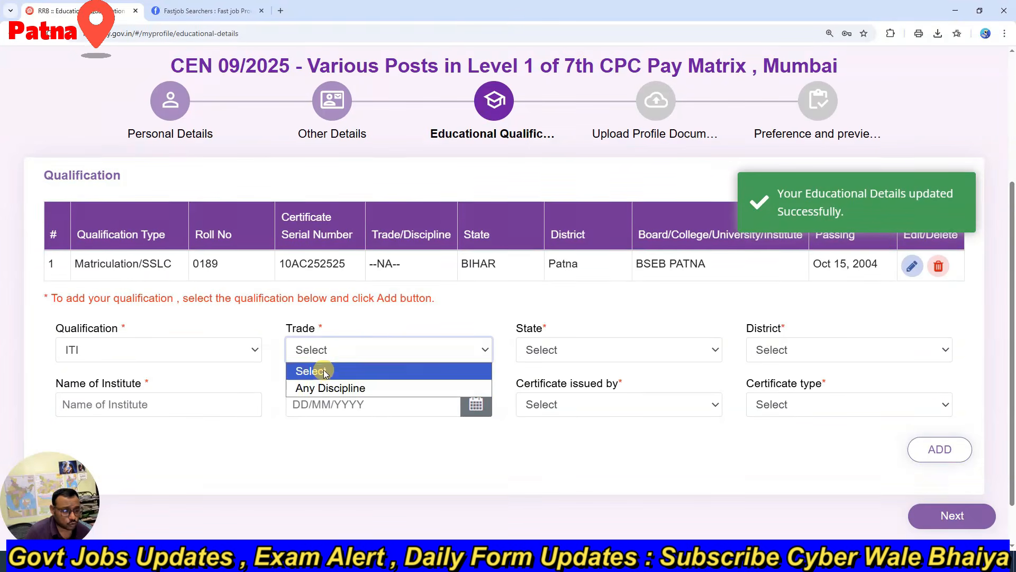
click(326, 388)
click(592, 351)
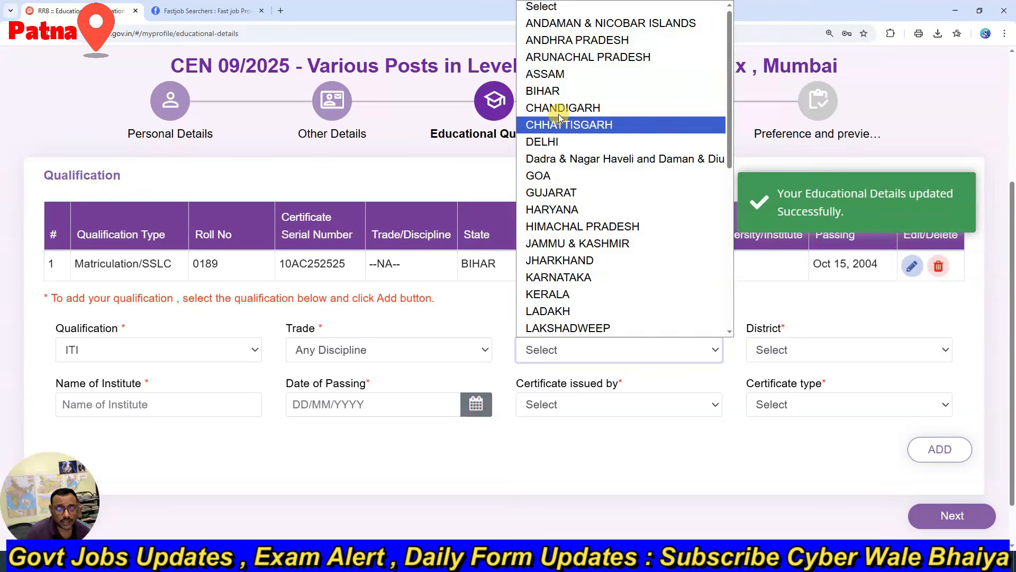
click(545, 93)
click(790, 347)
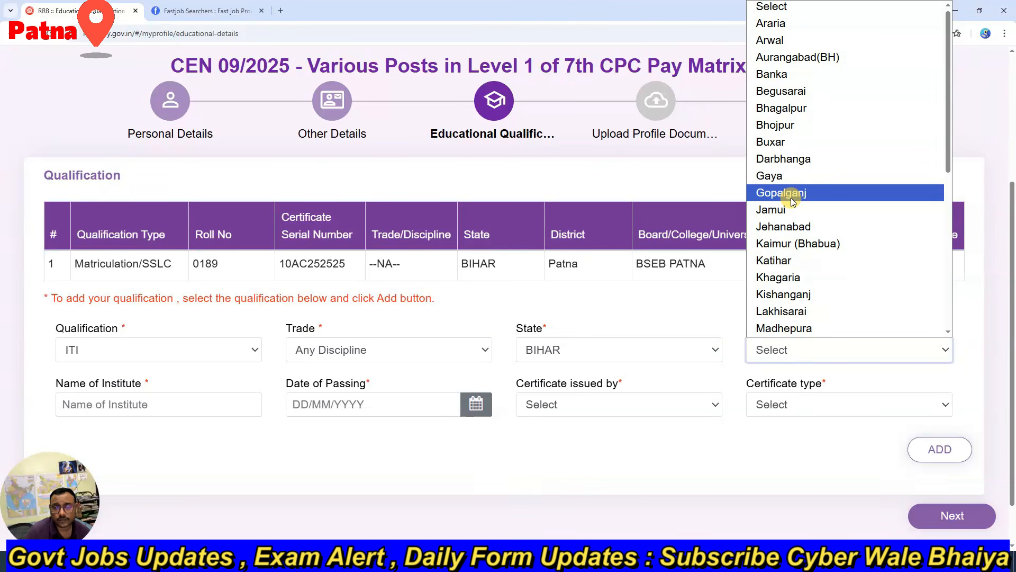
key(p)
key(Return)
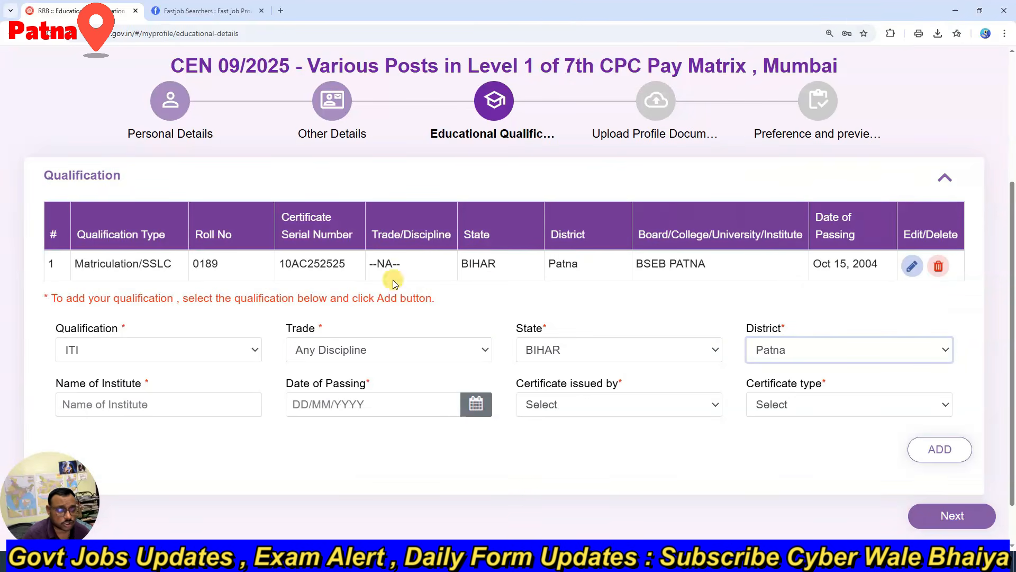
Step: Enter PATNA ITI as the institute name and set the date of passing to 24/12/2015
scroll(211, 327, down, 1)
click(121, 351)
text(PATNA ITI)
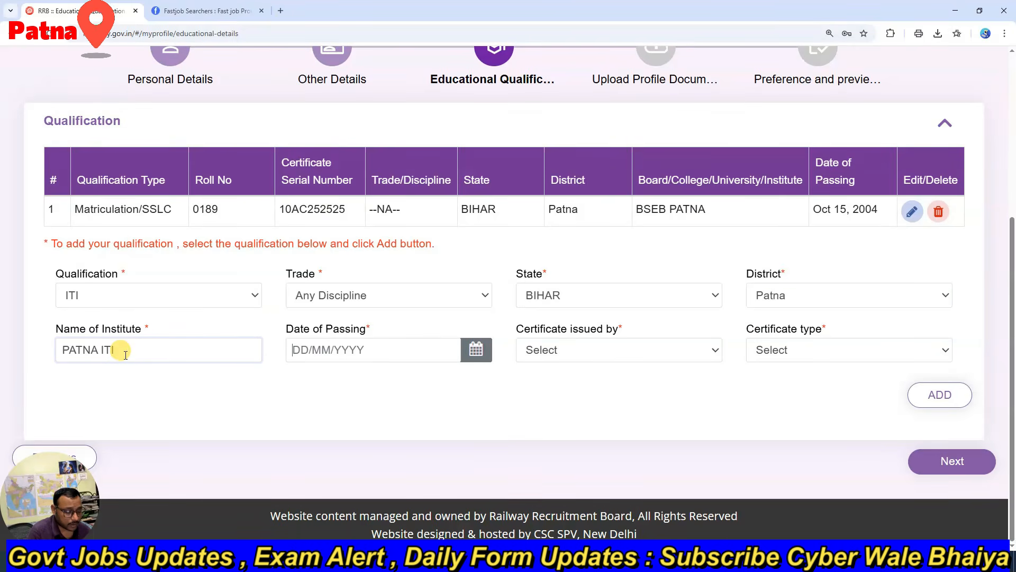
click(468, 353)
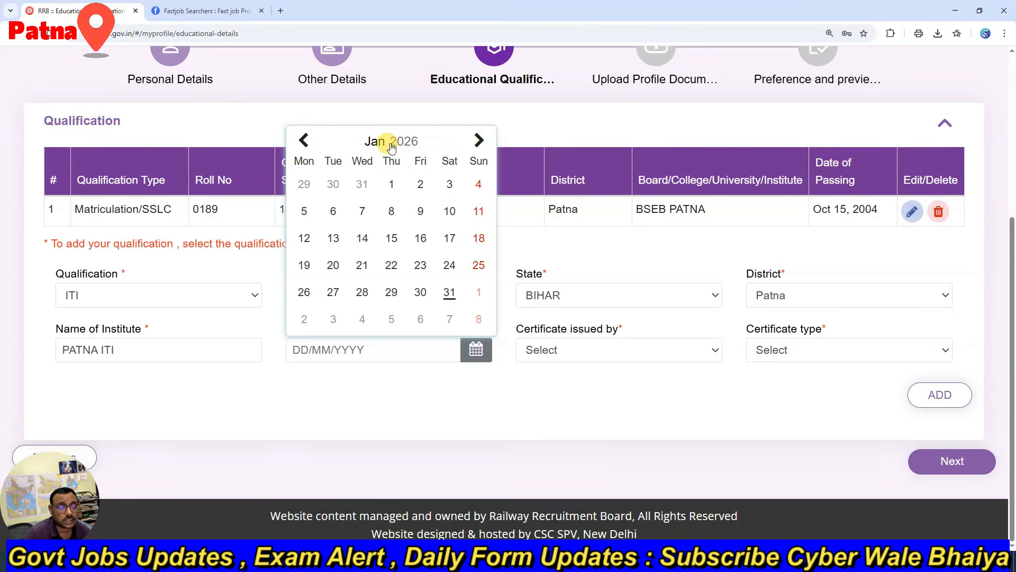
click(304, 140)
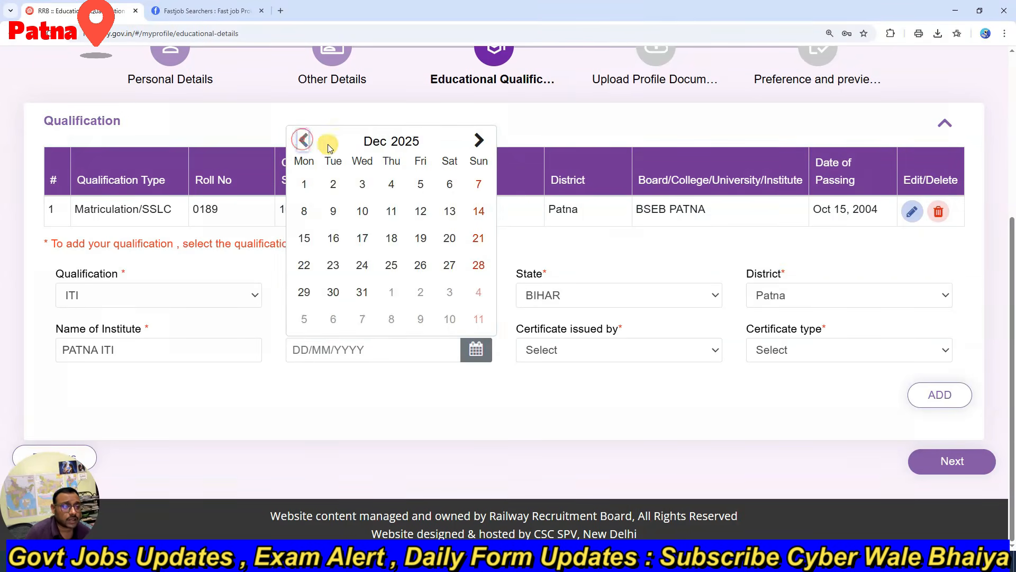
click(402, 141)
click(392, 168)
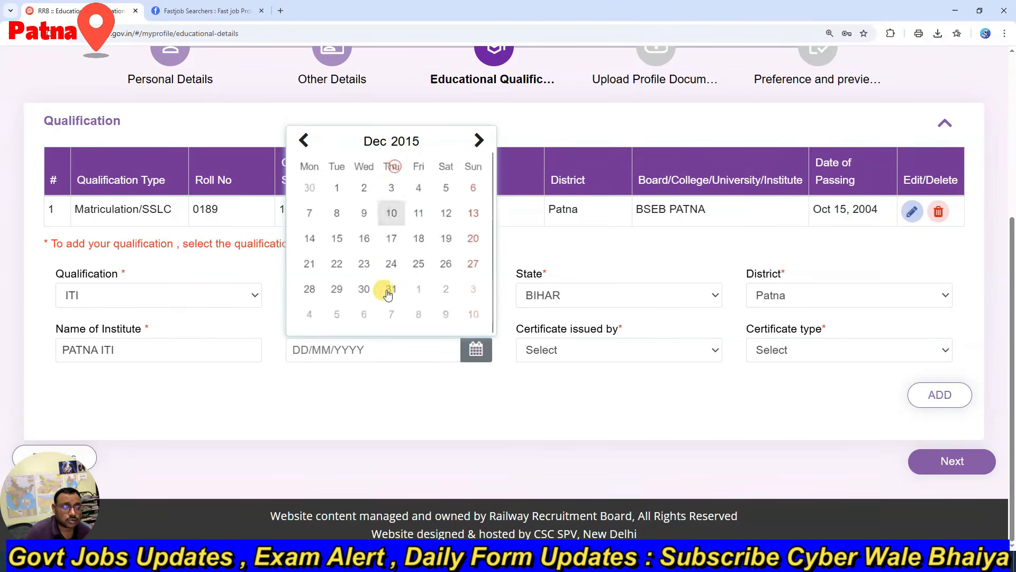
click(391, 264)
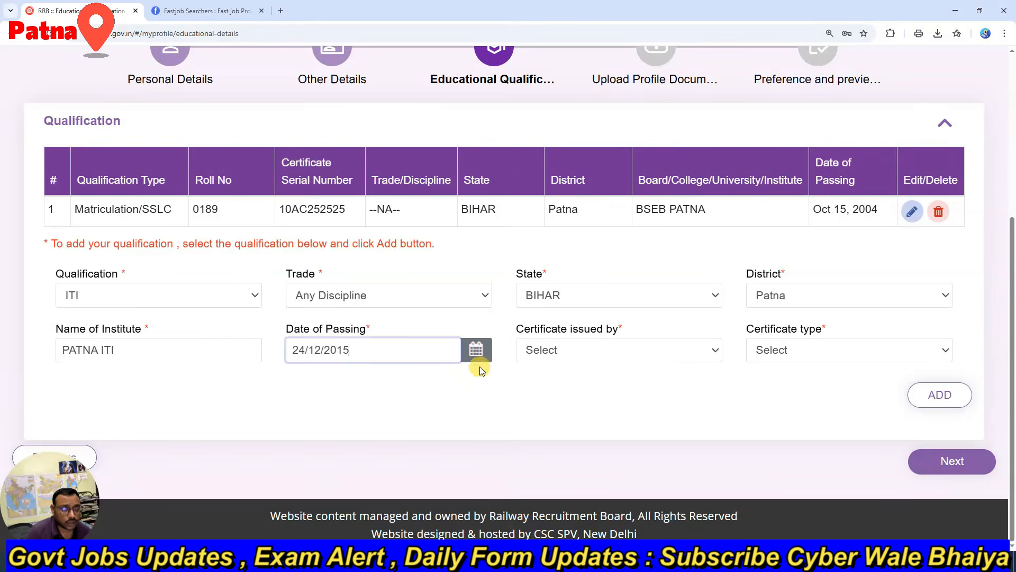
Step: Set the certificate issuer to NCVT and the type to State Trade Certificate(STC), then add the ITI qualification
click(568, 344)
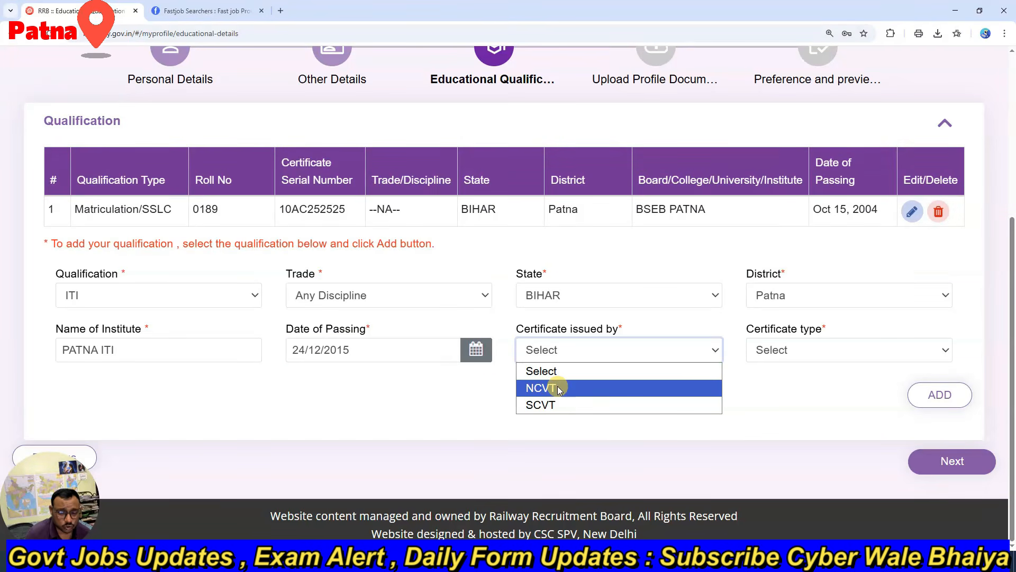
click(556, 389)
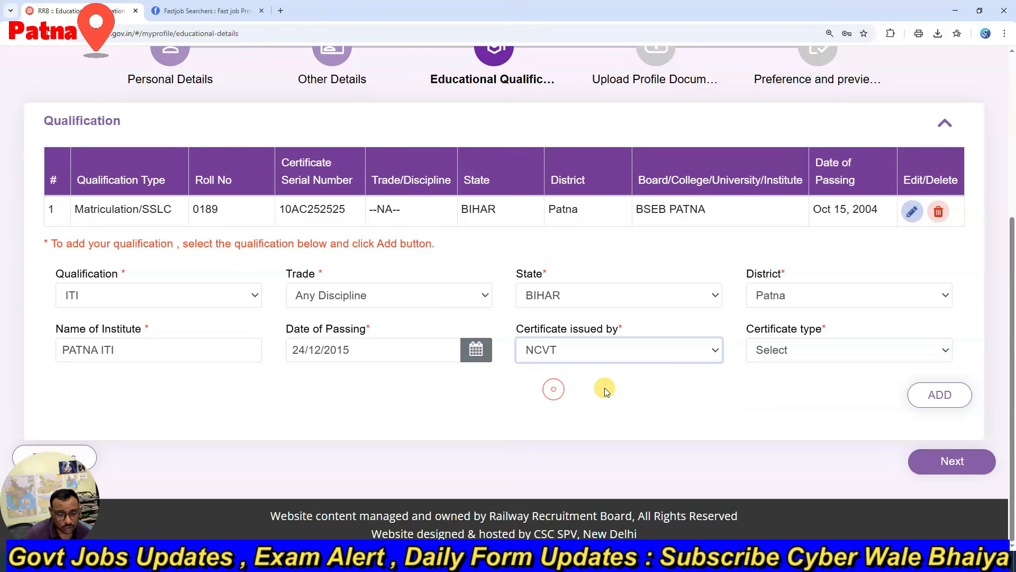
click(809, 351)
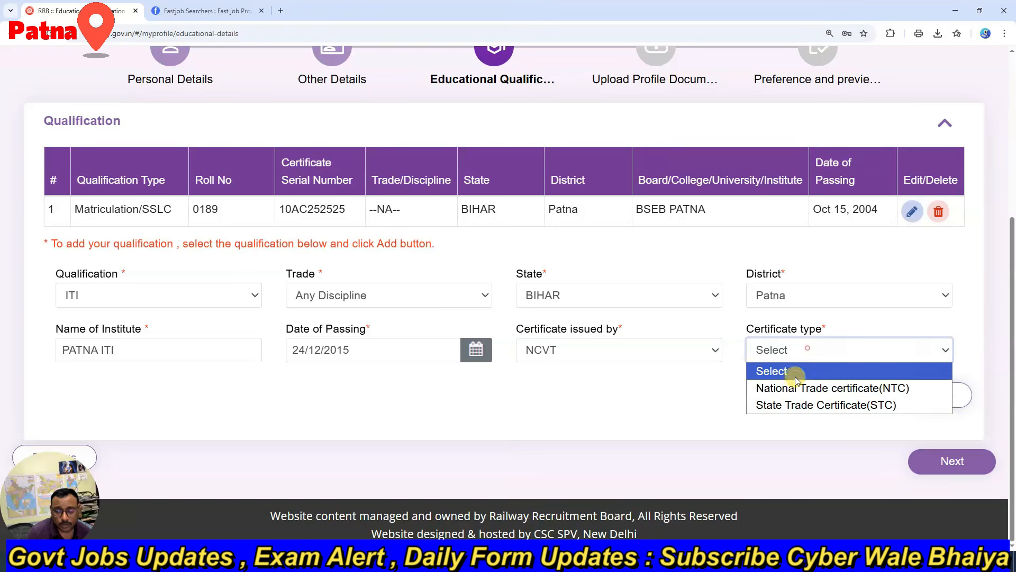
click(862, 406)
click(941, 395)
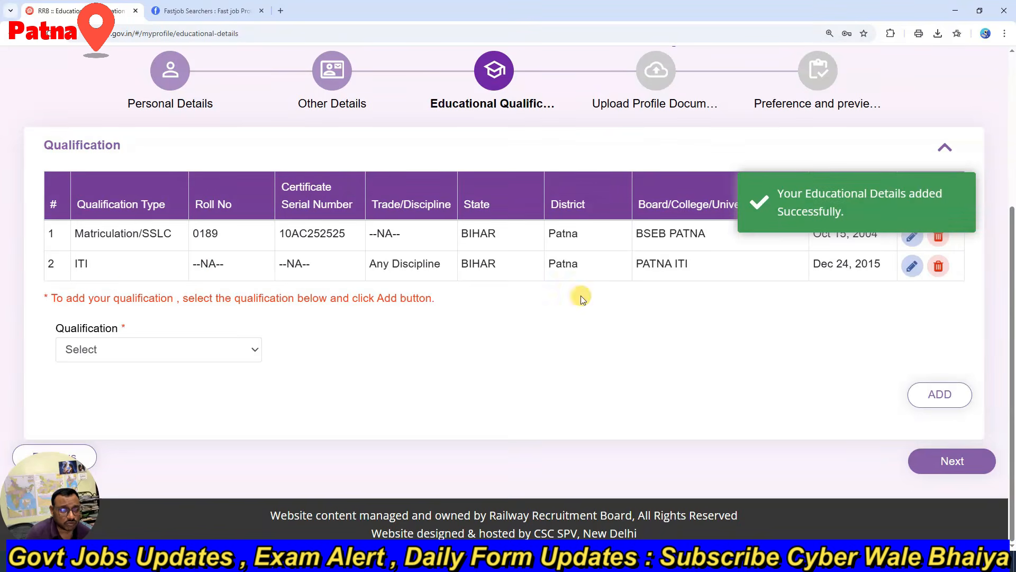
Step: Continue to the Upload Profile Documents page and review the photograph and signature specifications
click(952, 461)
scroll(462, 329, down, 10)
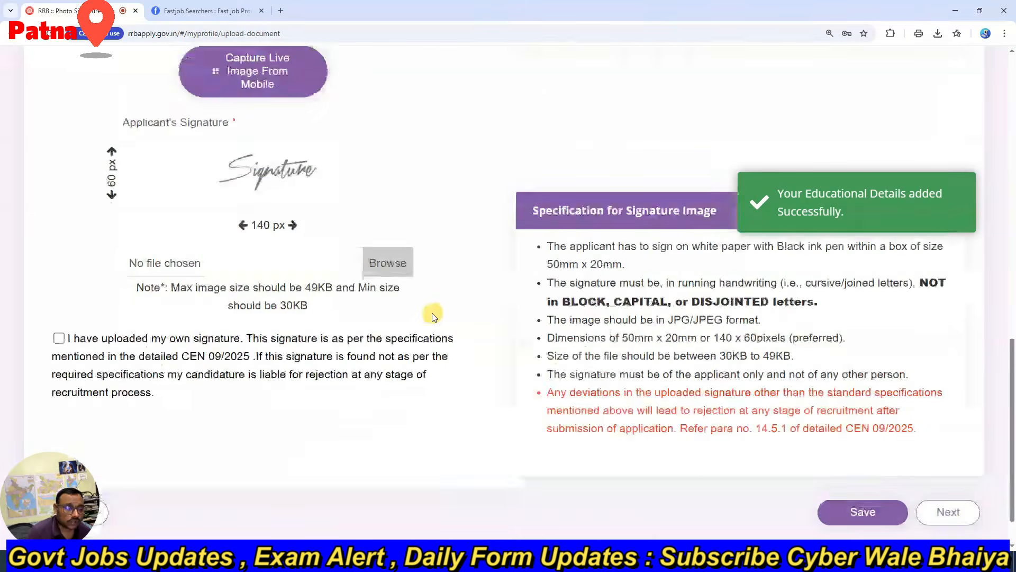
scroll(432, 315, up, 4)
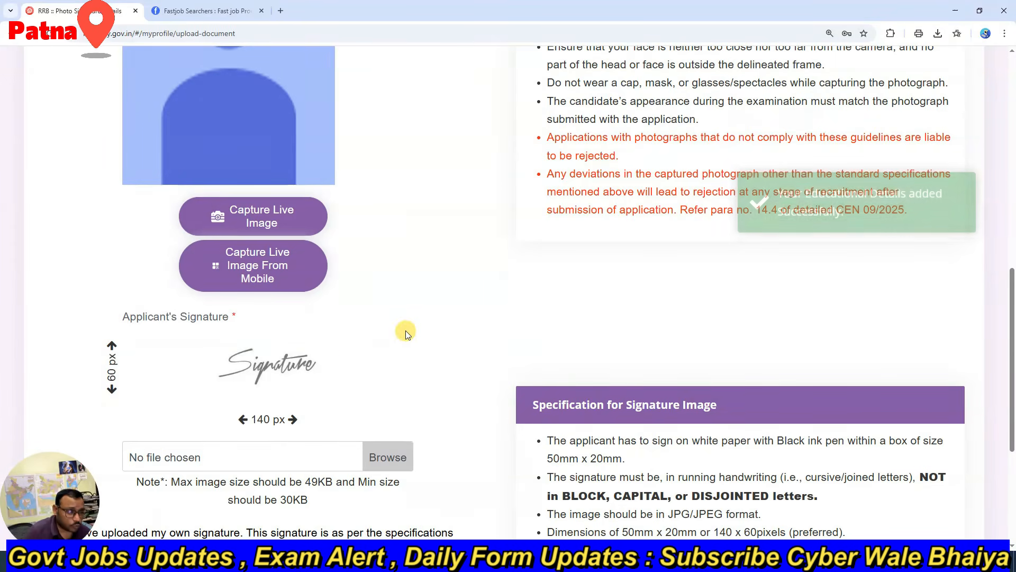
scroll(406, 331, up, 7)
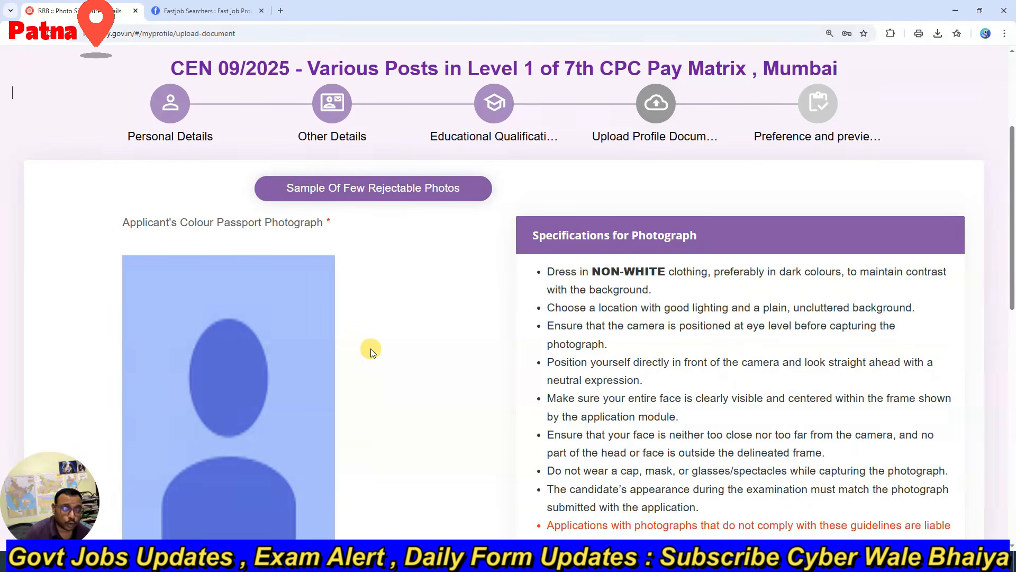
scroll(371, 350, down, 4)
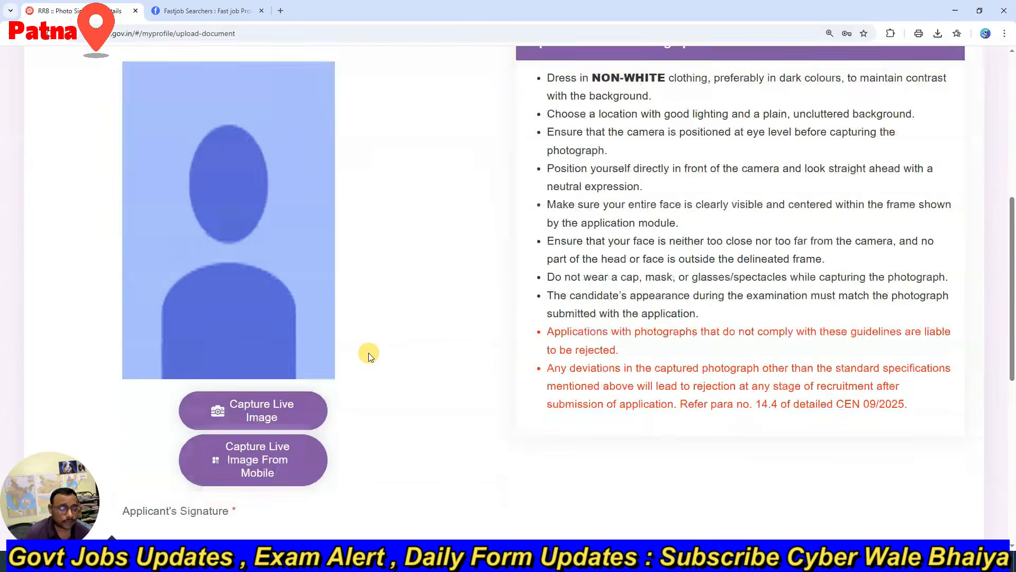
scroll(347, 349, down, 4)
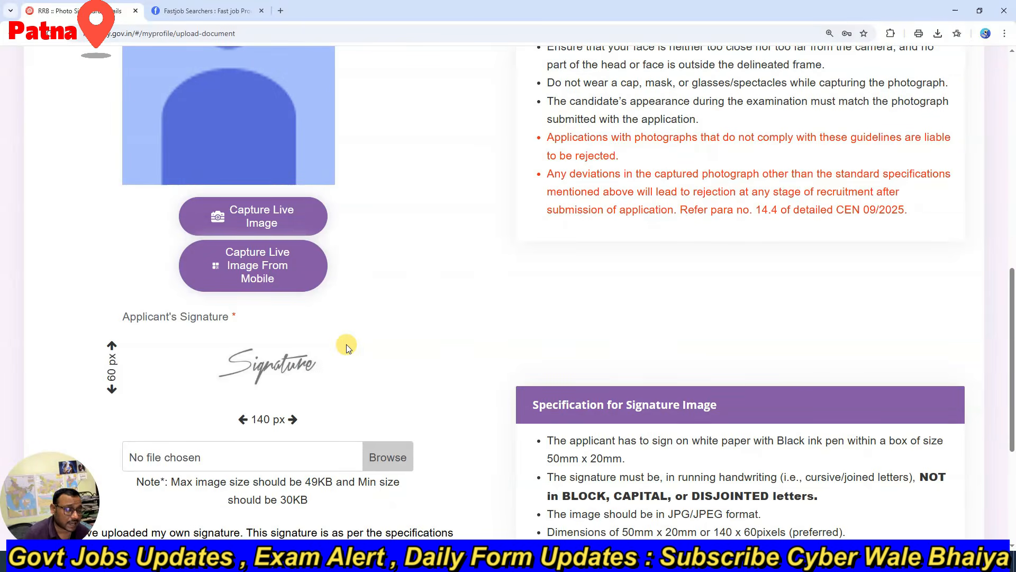
Step: Search for PI7 in a new browser tab and open the Pi7 Image Tool website
click(280, 10)
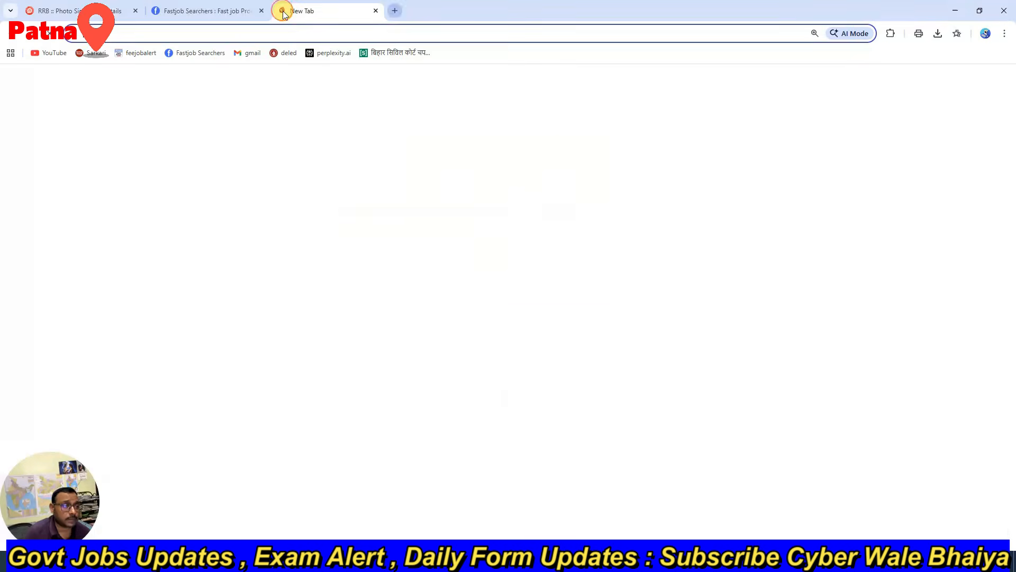
text(PI7)
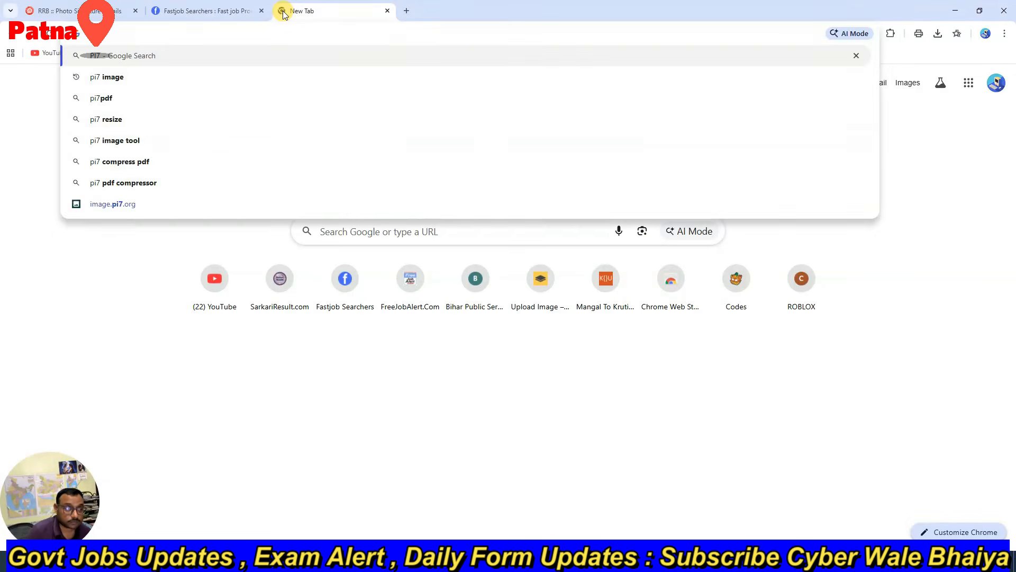
key(Return)
click(177, 173)
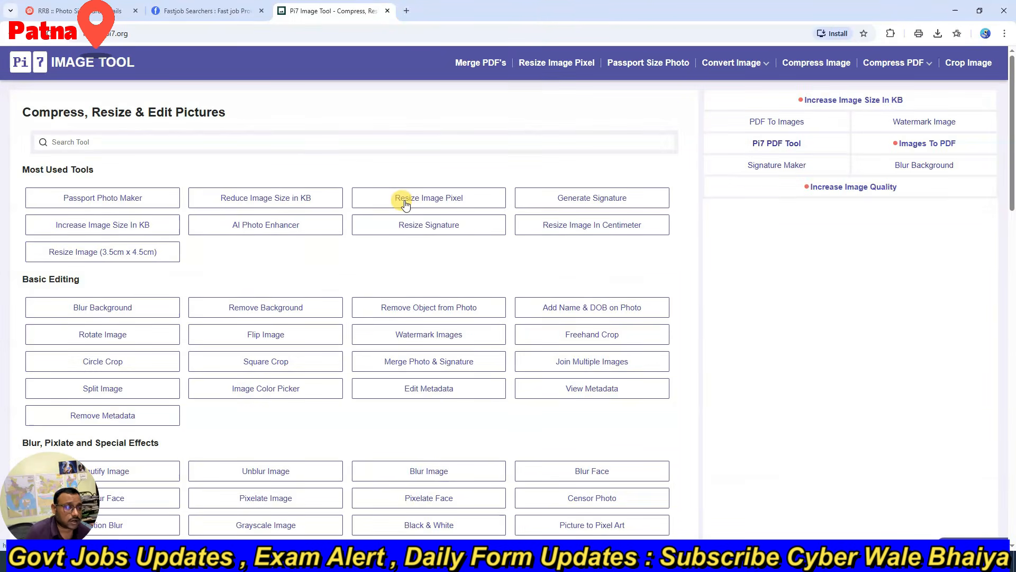
Step: Open the Resize Signature tool and load the handwritten signature image from the Desktop
click(397, 229)
click(360, 185)
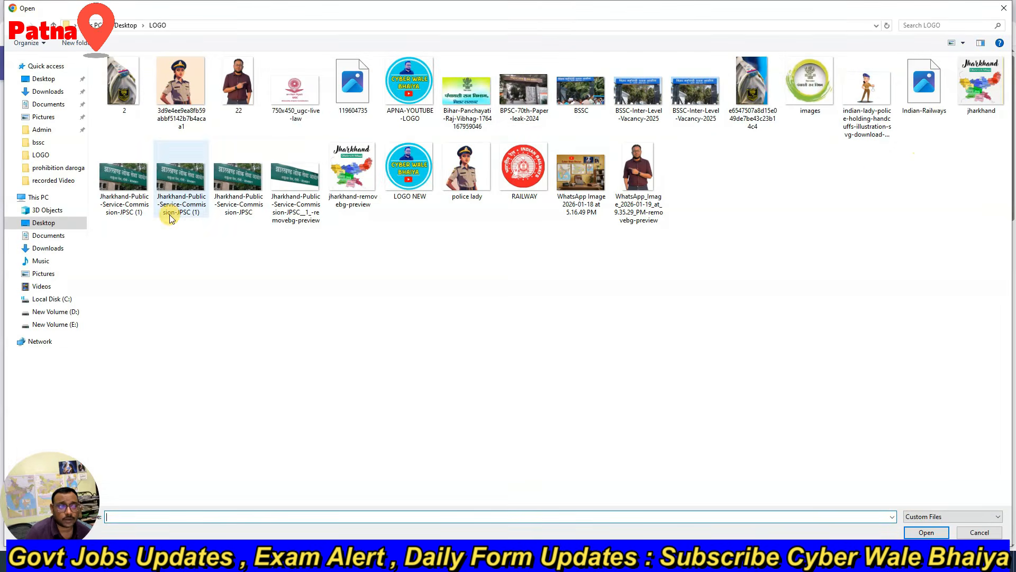
click(43, 79)
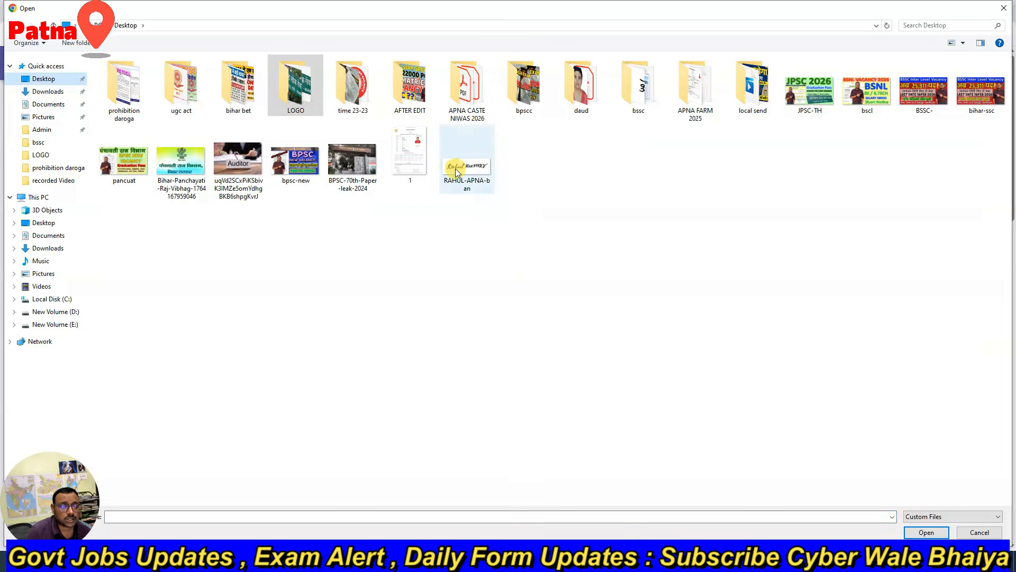
double_click(455, 169)
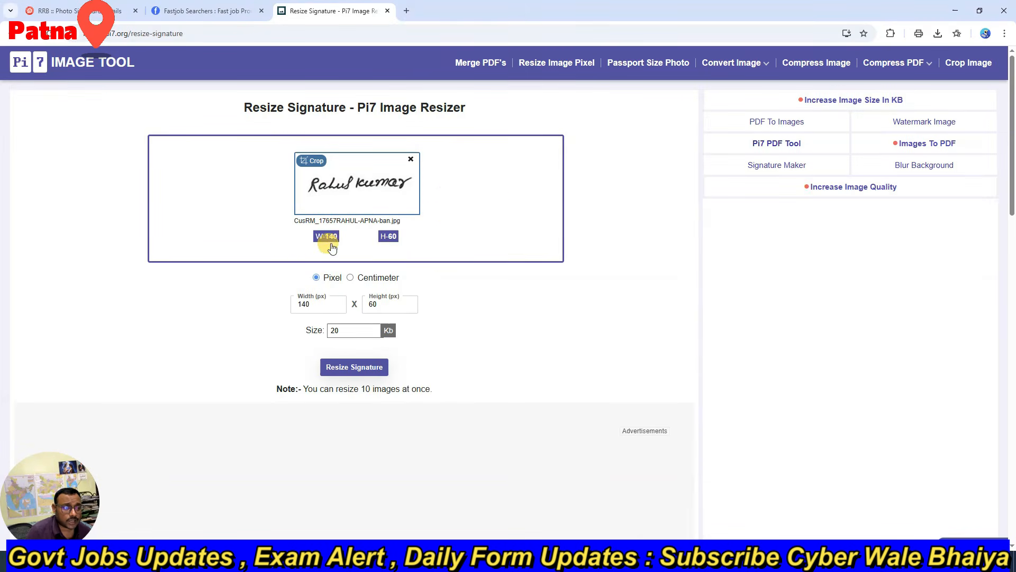
Step: Set the target file size to 32 KB and resize the signature at 140 x 60 pixels
double_click(349, 329)
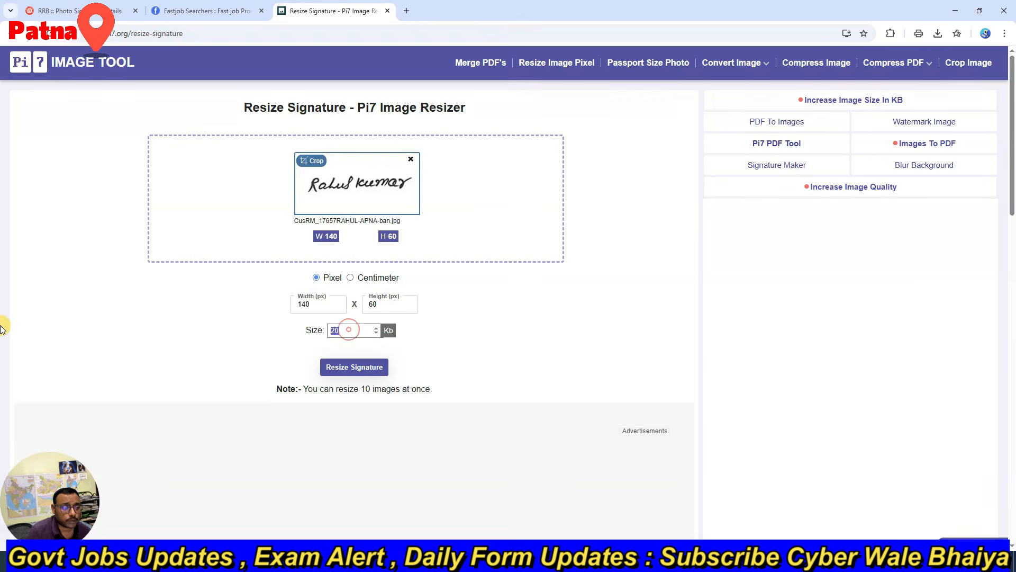
text(32)
click(374, 367)
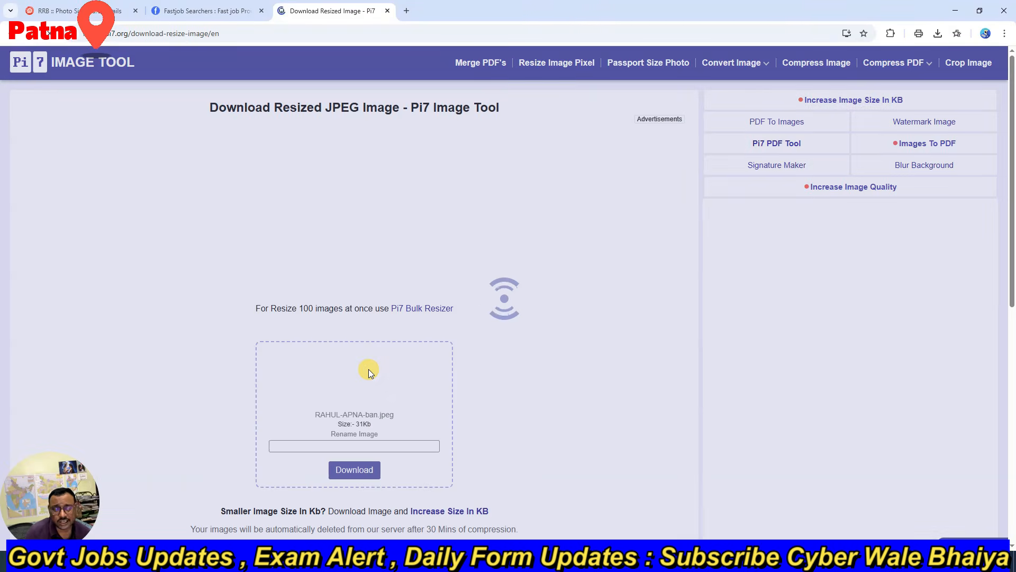
Step: Download the resized signature to the Desktop, adding 22 to the end of its file name
click(355, 470)
scroll(364, 471, down, 3)
click(357, 276)
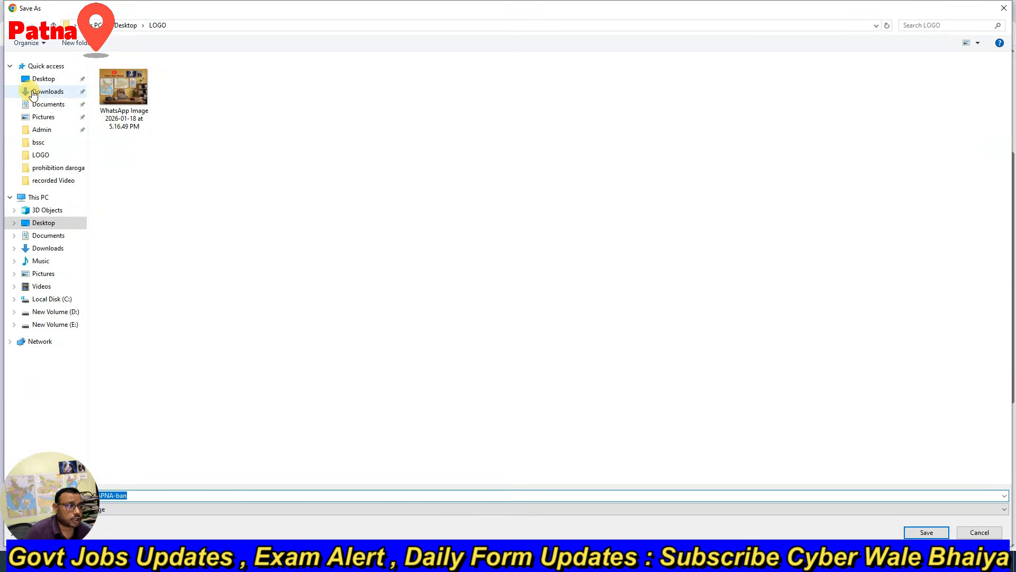
click(42, 78)
click(134, 495)
text(22)
key(Return)
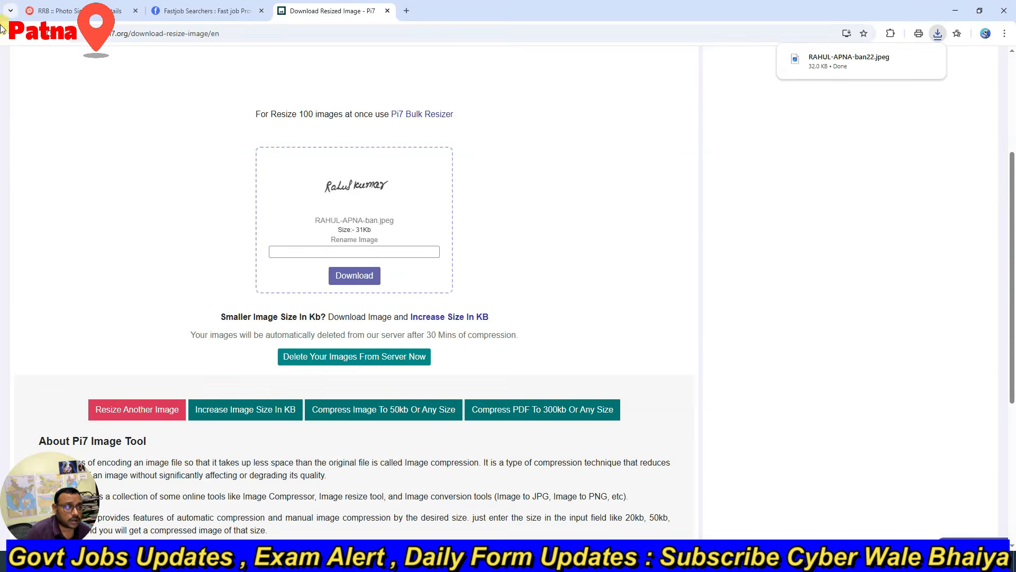
Step: Return to the RRB photo and signature page and browse the Desktop for the resized signature to upload
click(58, 10)
scroll(426, 277, down, 3)
click(176, 259)
click(46, 80)
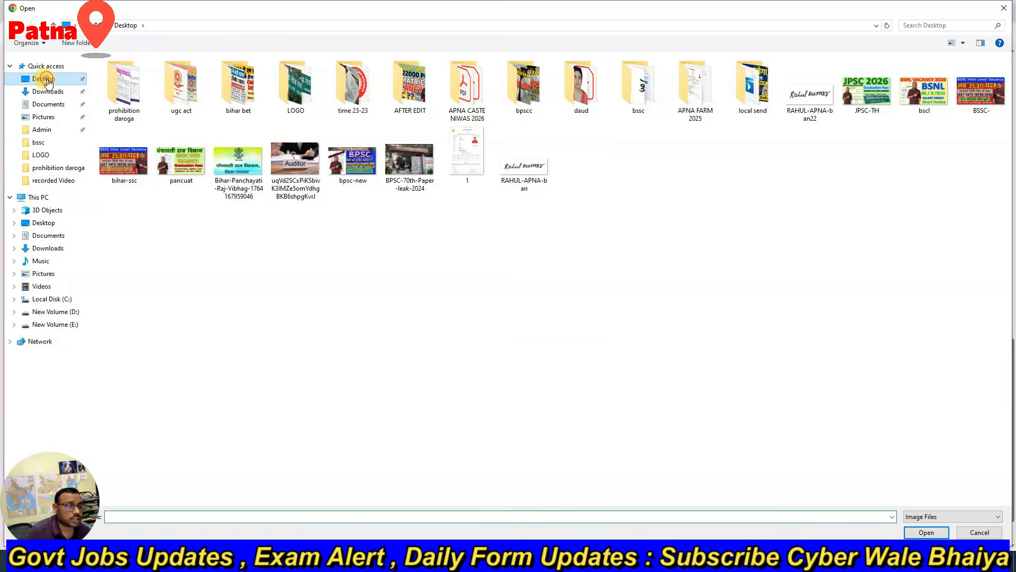